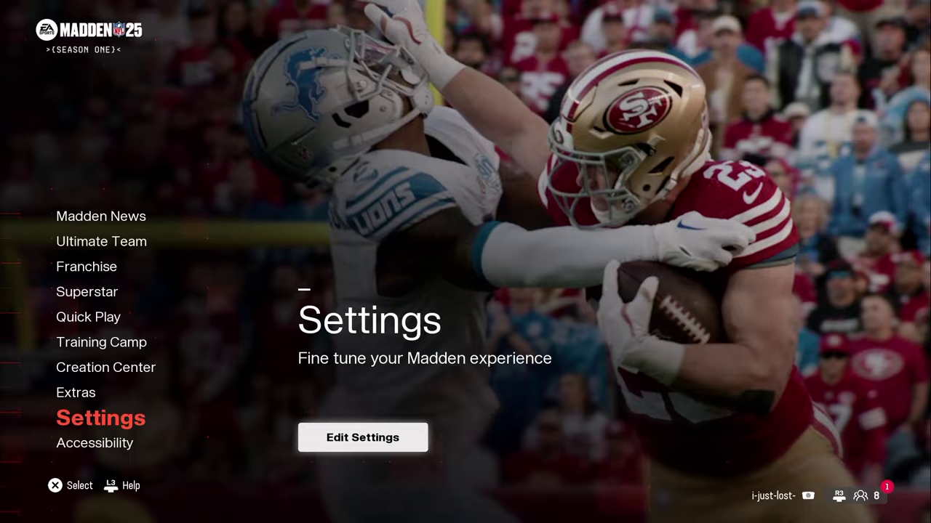
# Step: Open Edit Settings to reach the Game Options page, with Favorite Team showing Jets
pyautogui.press('Return')
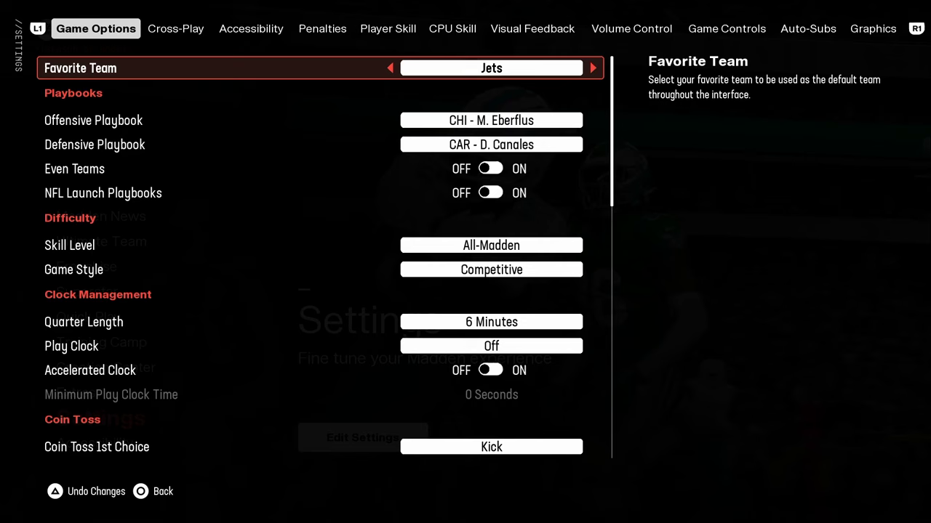
pyautogui.click(94, 120)
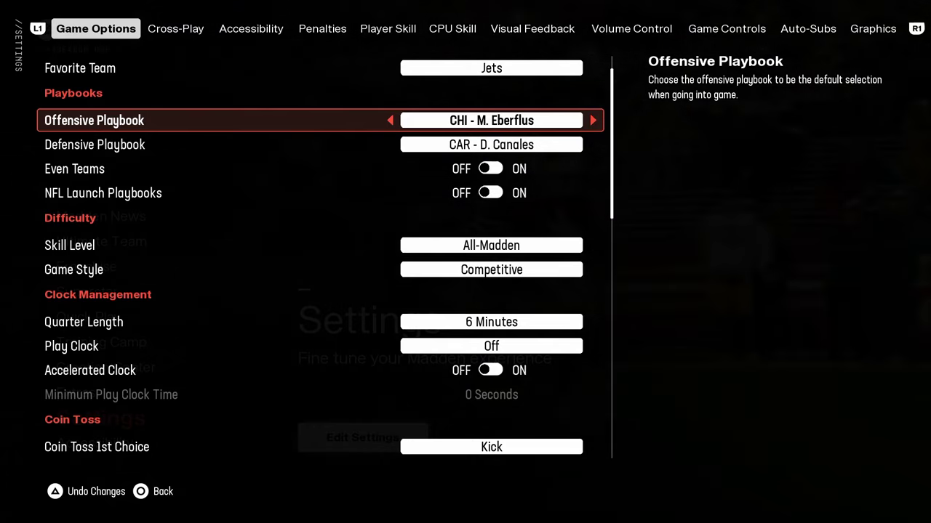
pyautogui.press('Down')
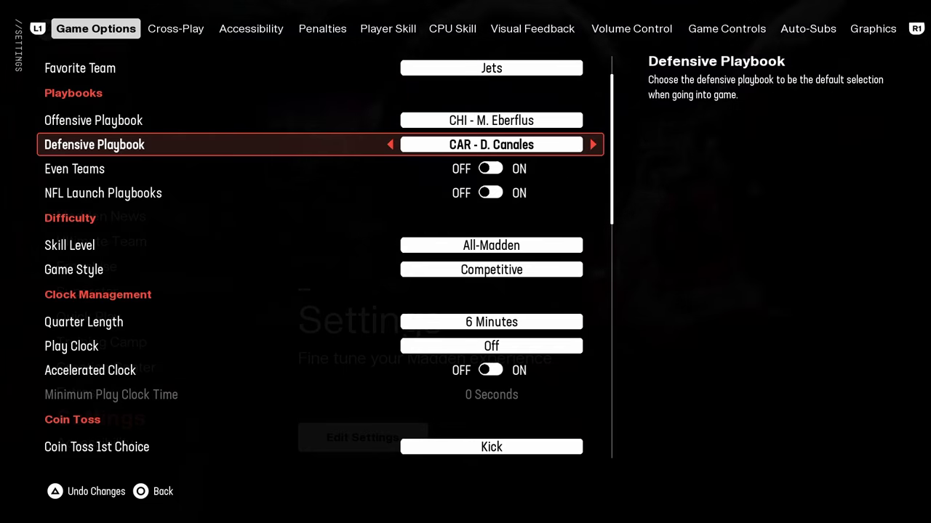
# Step: Change Quarter Length from 6 Minutes to 15 Minutes
pyautogui.press('Down')
pyautogui.press('Down')
pyautogui.press('Down')
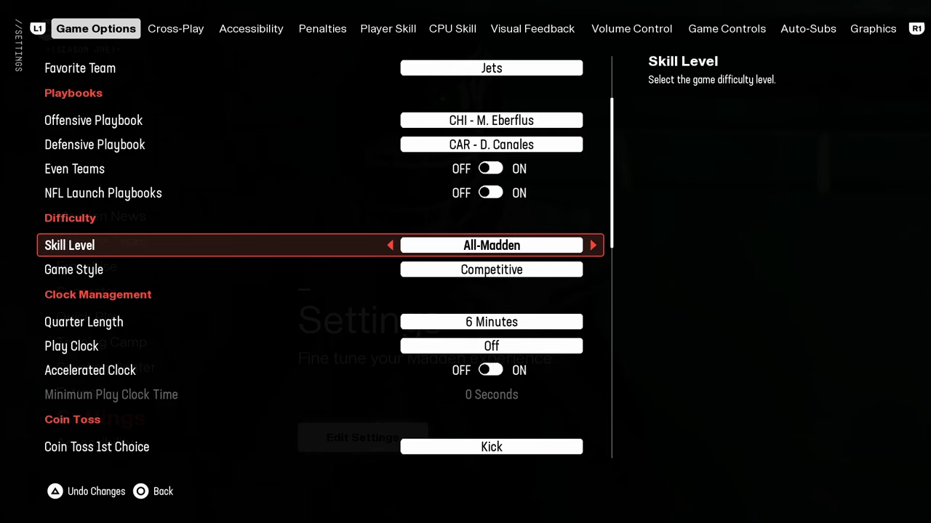
pyautogui.press('Down')
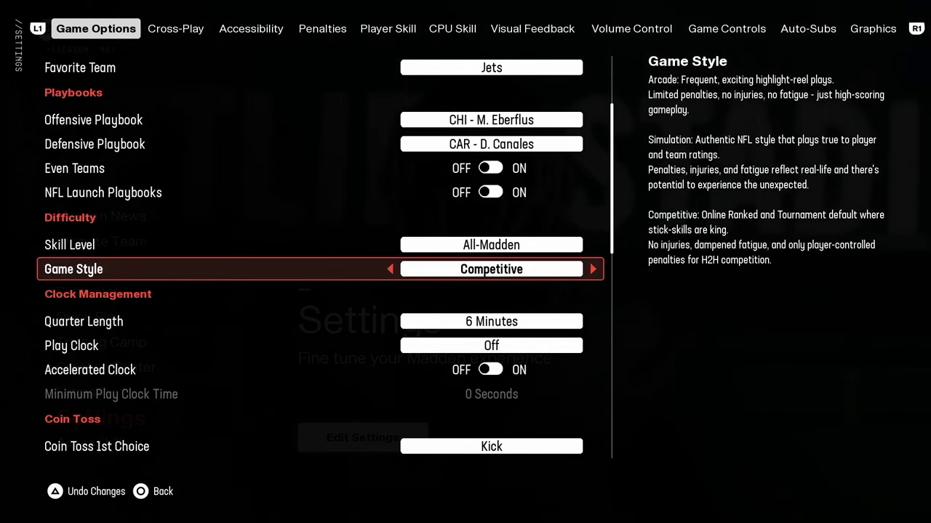
pyautogui.press('Down')
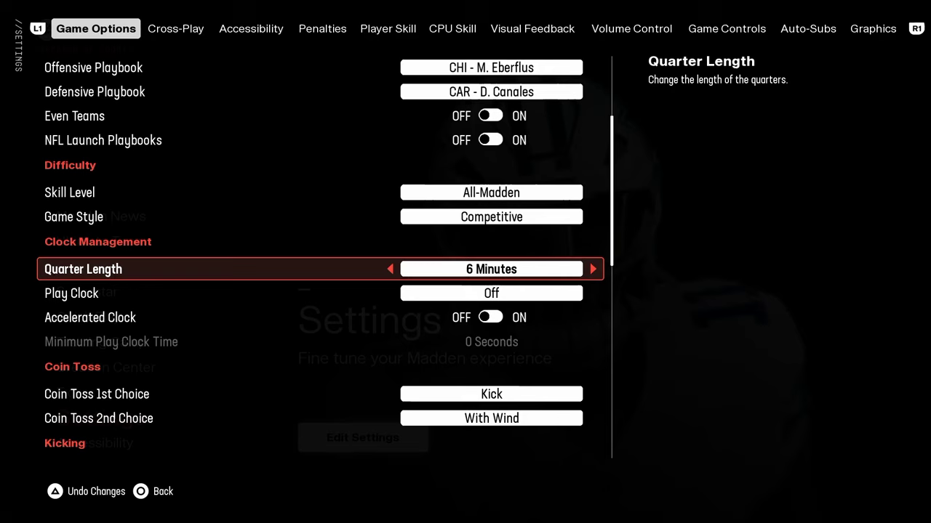
pyautogui.press('Left')
pyautogui.press('Left')
pyautogui.press('Left')
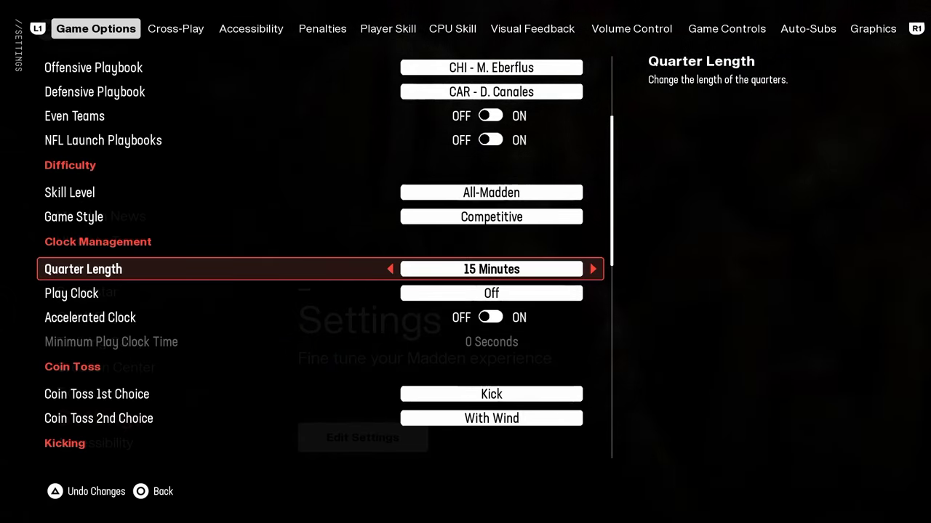
# Step: Review the coin toss choices, keeping Kick as 1st choice and With Wind as 2nd
pyautogui.press('Down')
pyautogui.press('Down')
pyautogui.press('Down')
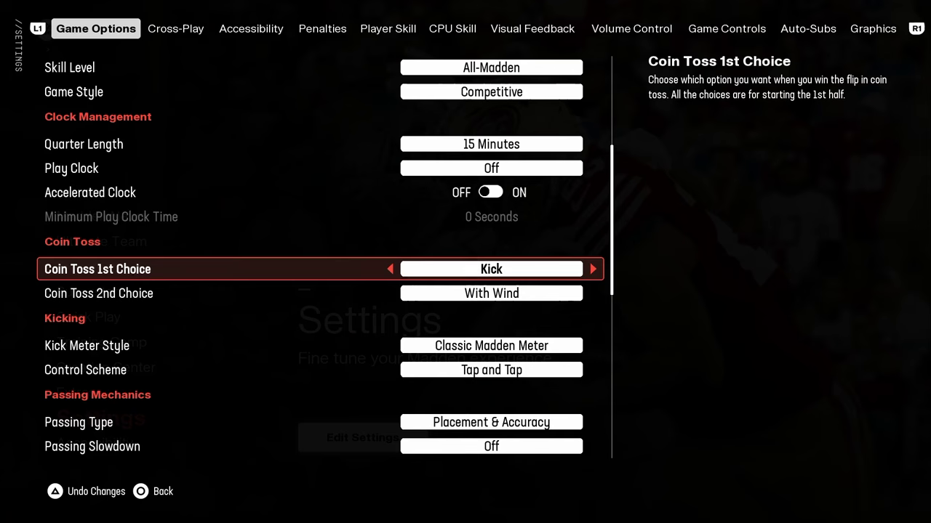
pyautogui.press('Down')
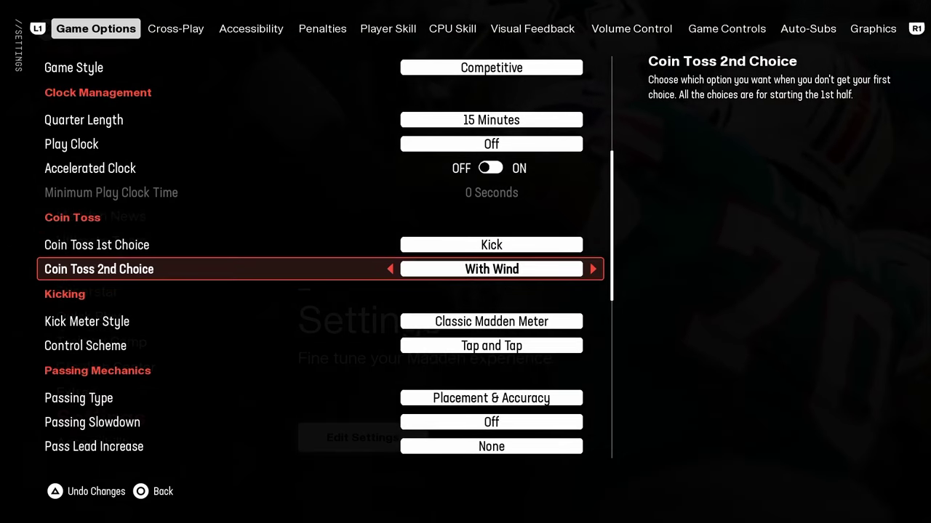
pyautogui.press('Up')
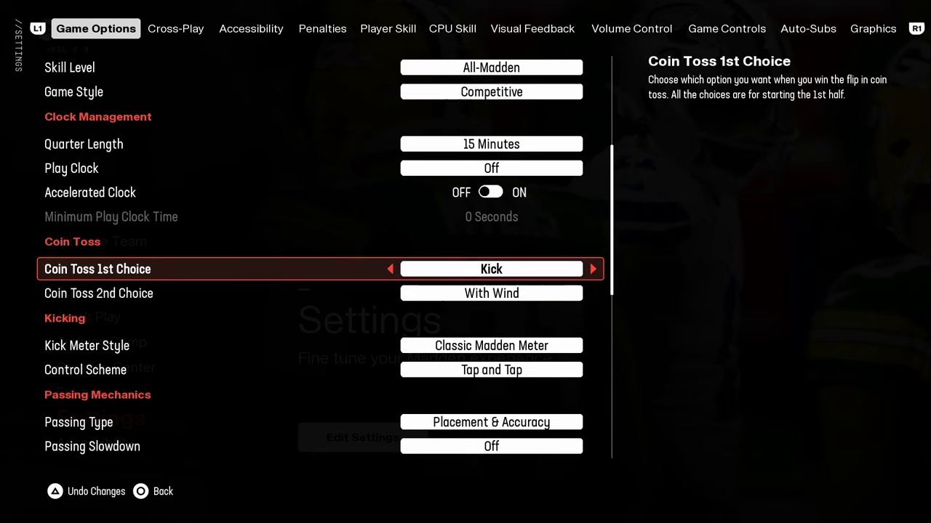
pyautogui.press('Down')
pyautogui.press('Down')
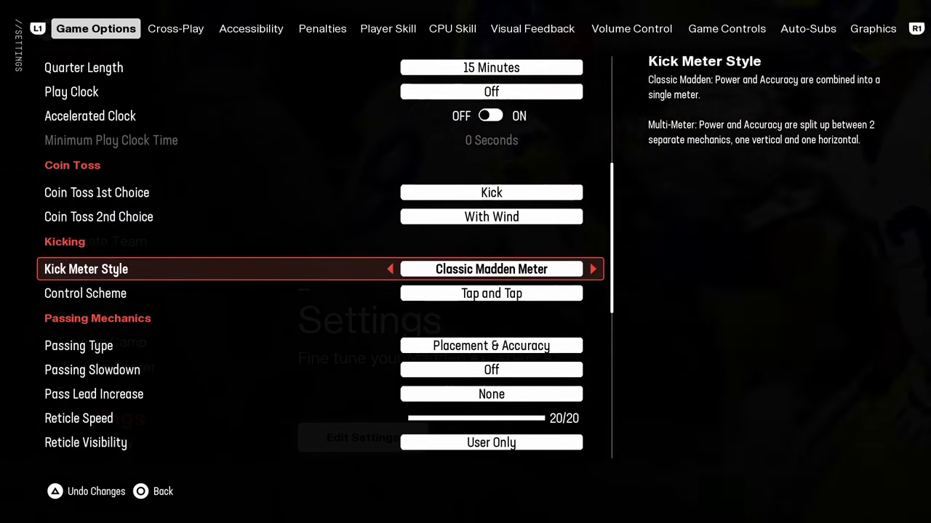
pyautogui.press('Right')
pyautogui.press('Left')
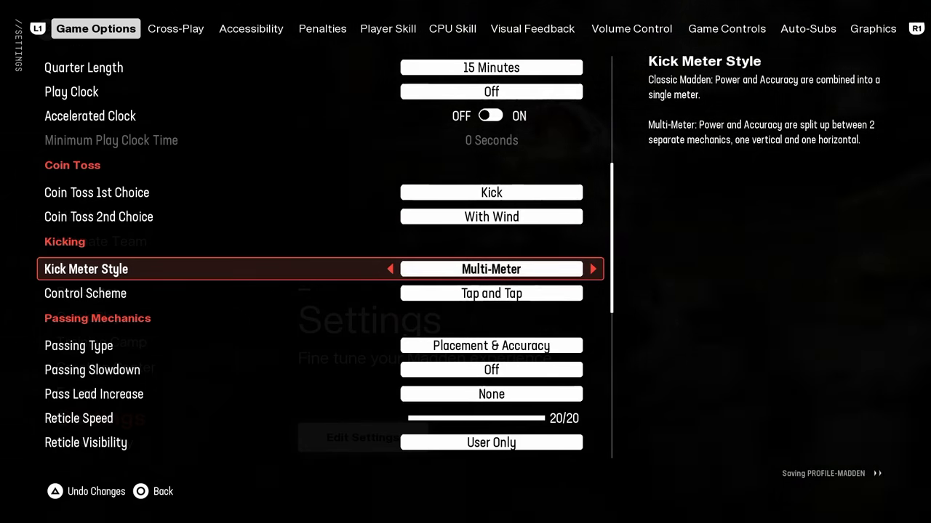
pyautogui.press('Left')
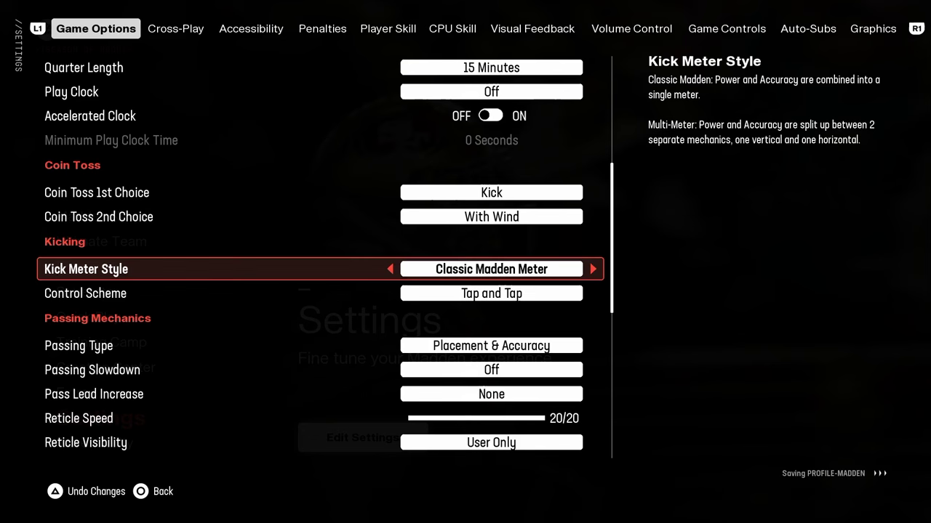
pyautogui.press('Down')
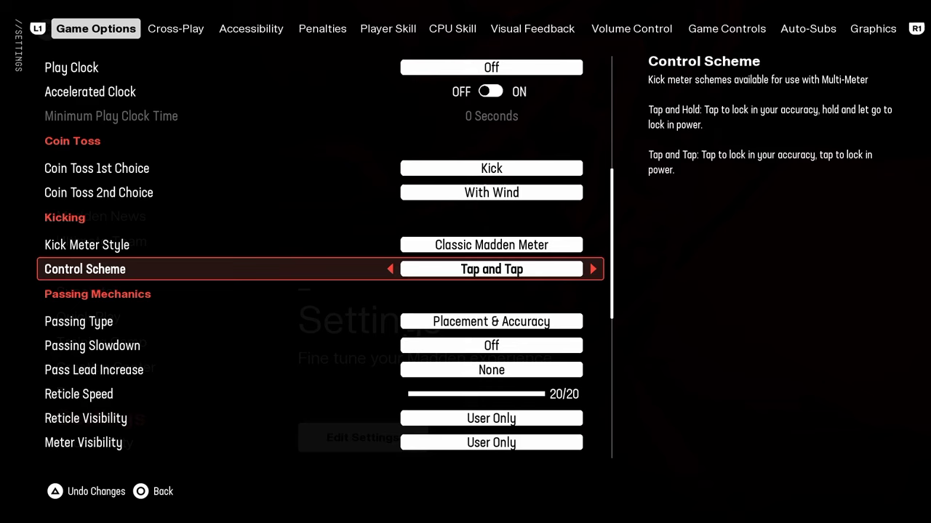
pyautogui.press('Right')
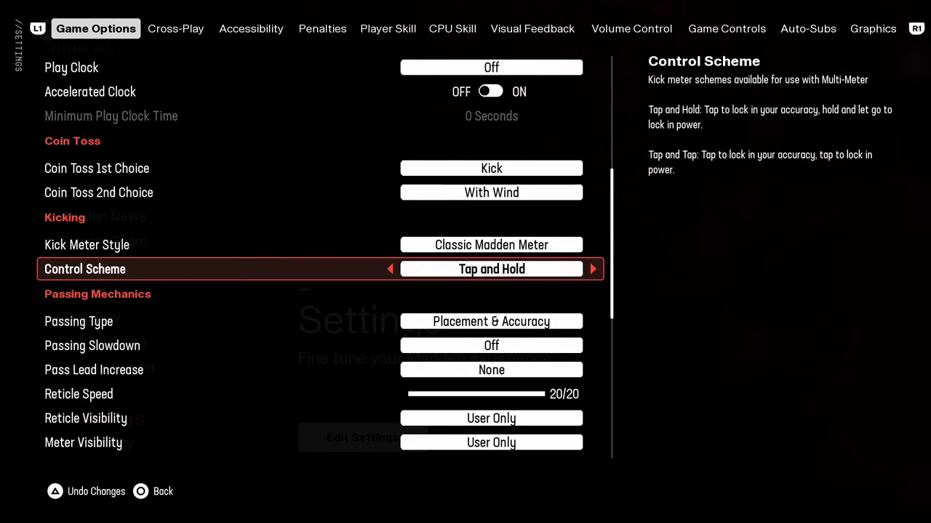
pyautogui.press('Up')
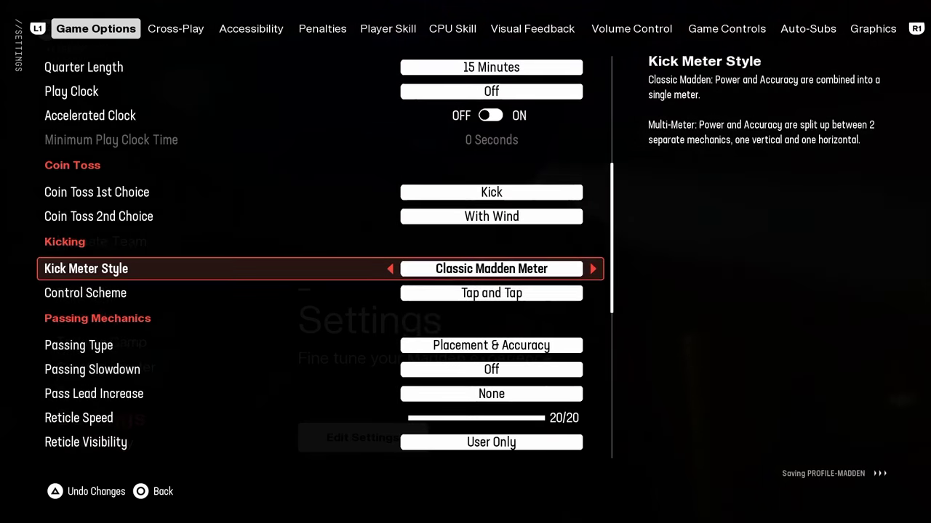
pyautogui.press('Down')
pyautogui.press('Down')
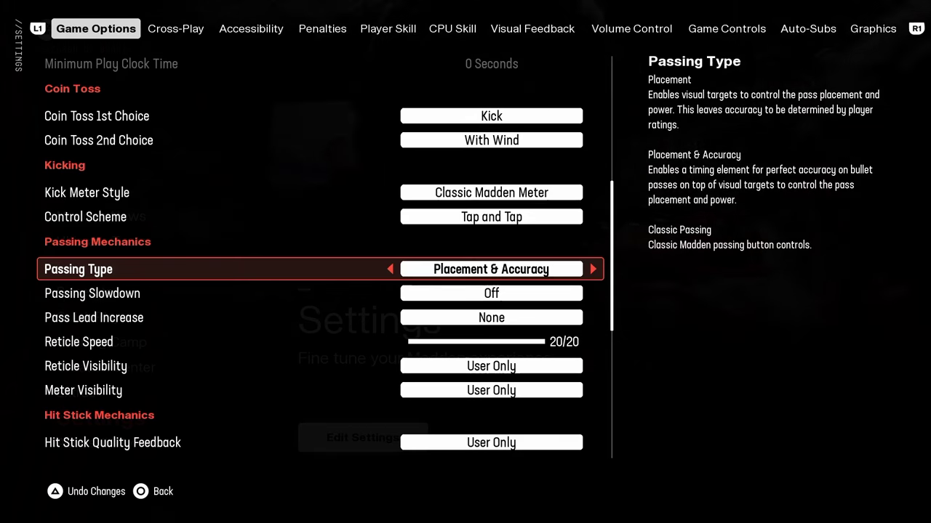
# Step: Set Pass Lead Increase to None
pyautogui.press('Down')
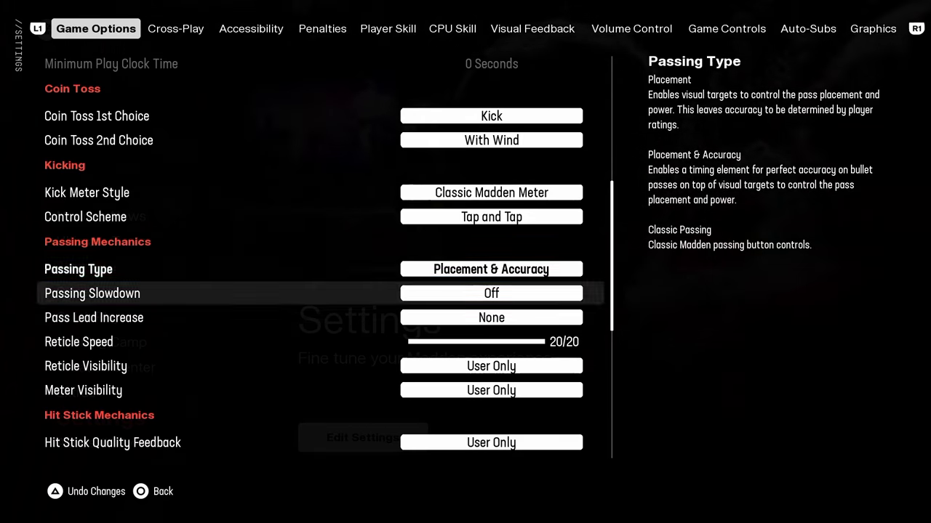
pyautogui.press('Down')
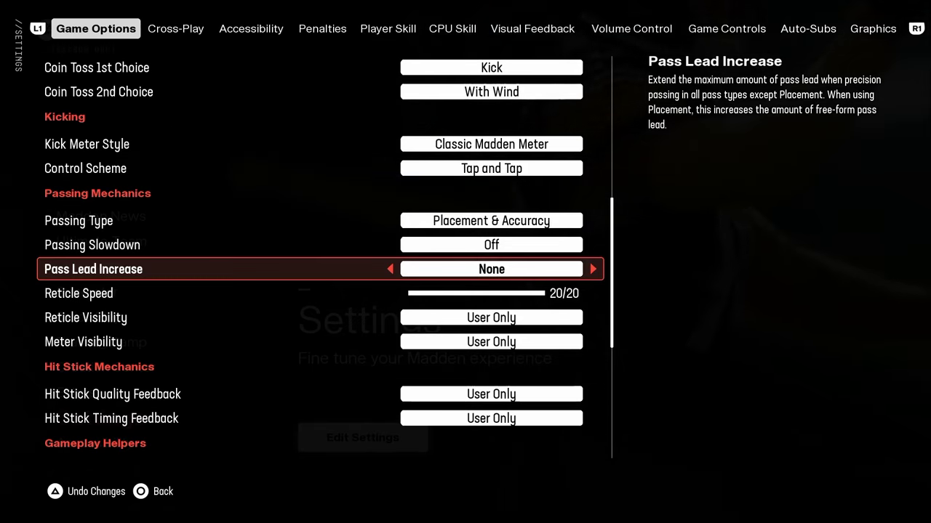
pyautogui.press('Left')
pyautogui.press('Left')
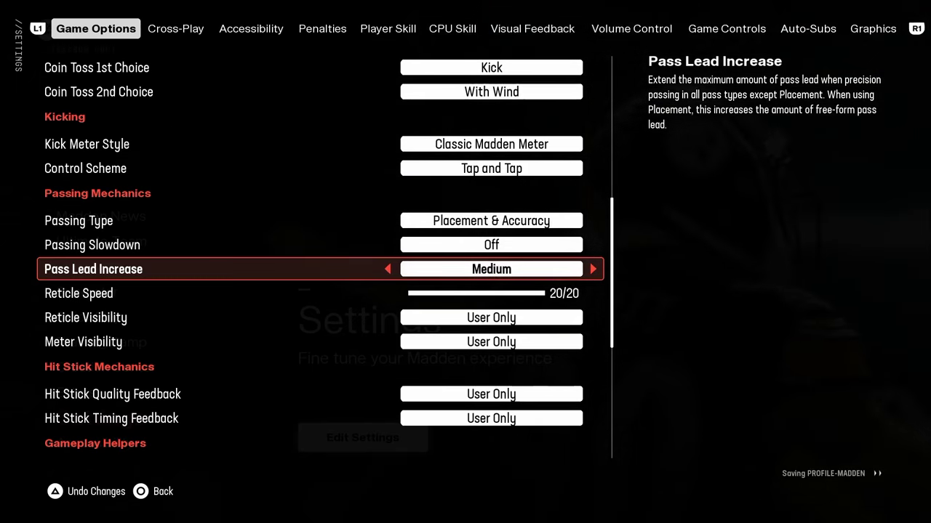
pyautogui.press('Left')
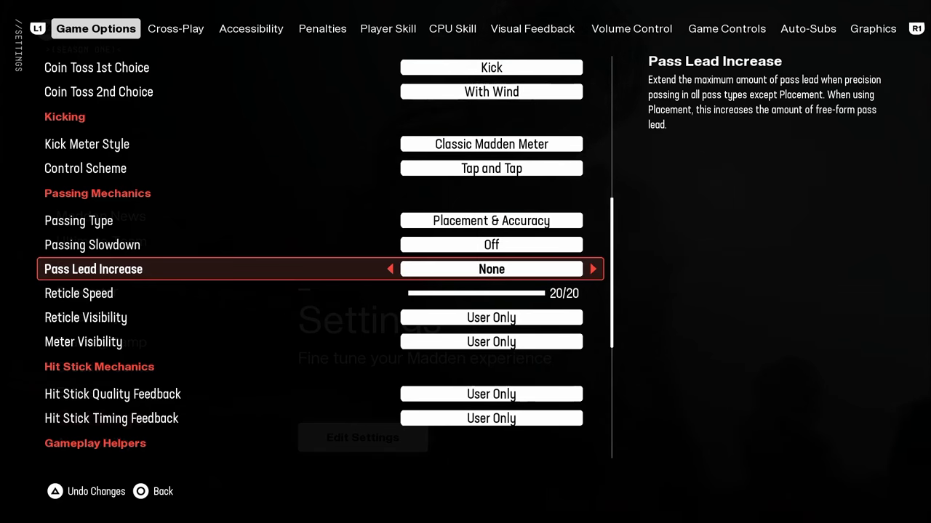
# Step: Try lower Reticle Speed values (3/20, 7/20), then restore 20/20 with Reticle Visibility left at User Only
pyautogui.press('Down')
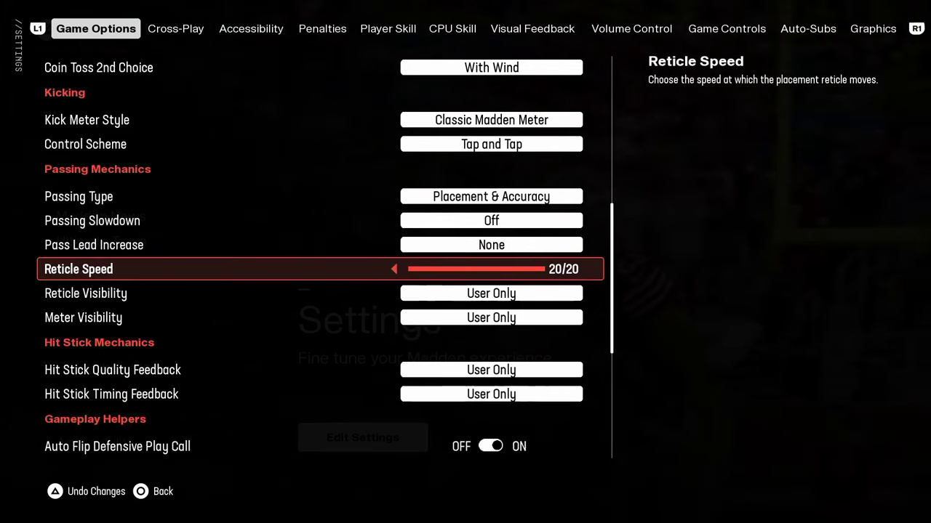
pyautogui.press('Left')
pyautogui.press('Left')
pyautogui.press('Left')
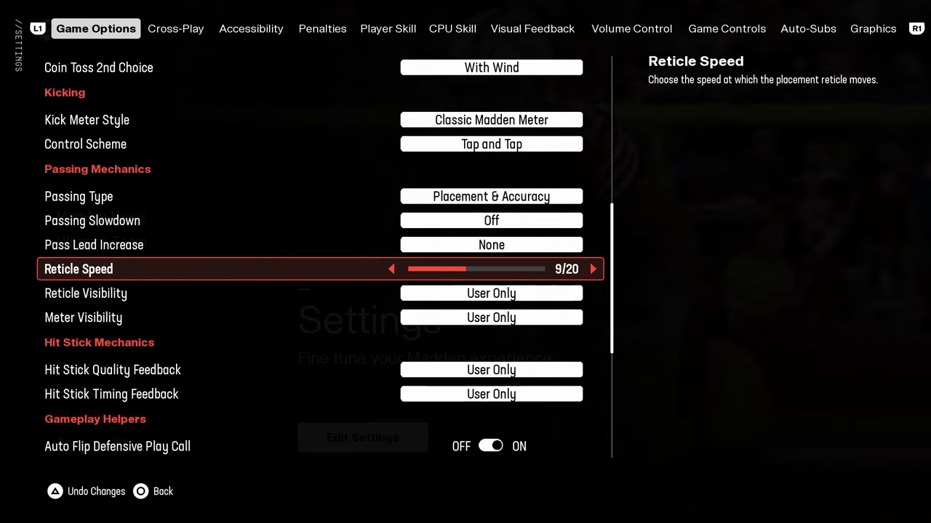
pyautogui.press('Left')
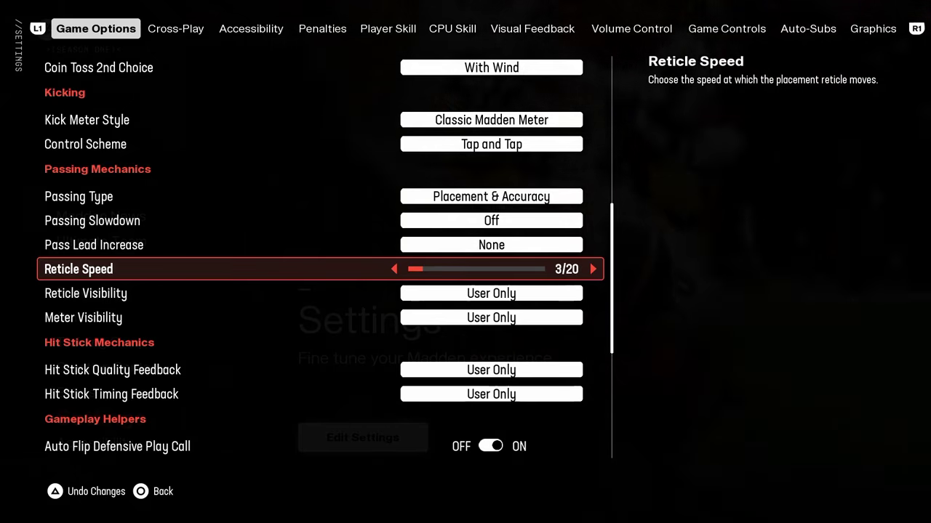
pyautogui.press('Right')
pyautogui.press('Right')
pyautogui.press('Right')
pyautogui.press('Right')
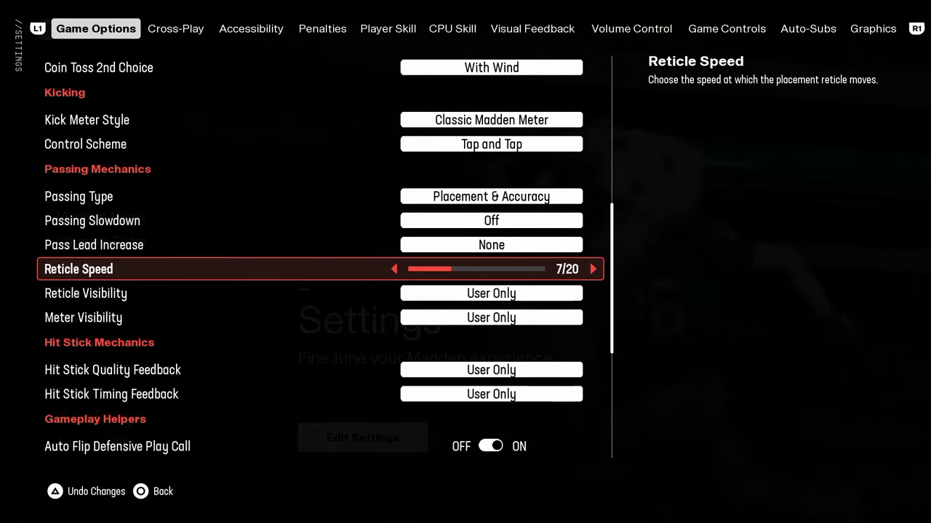
pyautogui.press('Right')
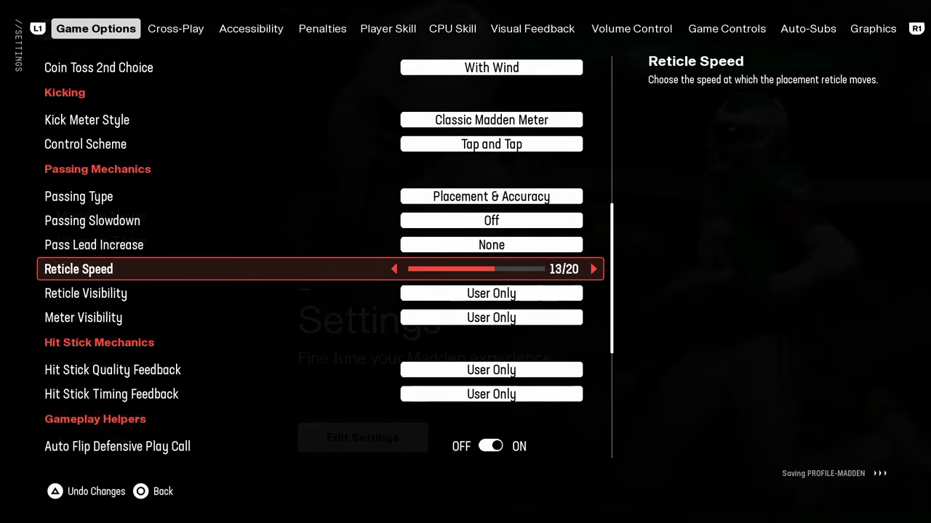
pyautogui.press('Right')
pyautogui.press('Right')
pyautogui.press('Right')
pyautogui.press('Right')
pyautogui.press('Right')
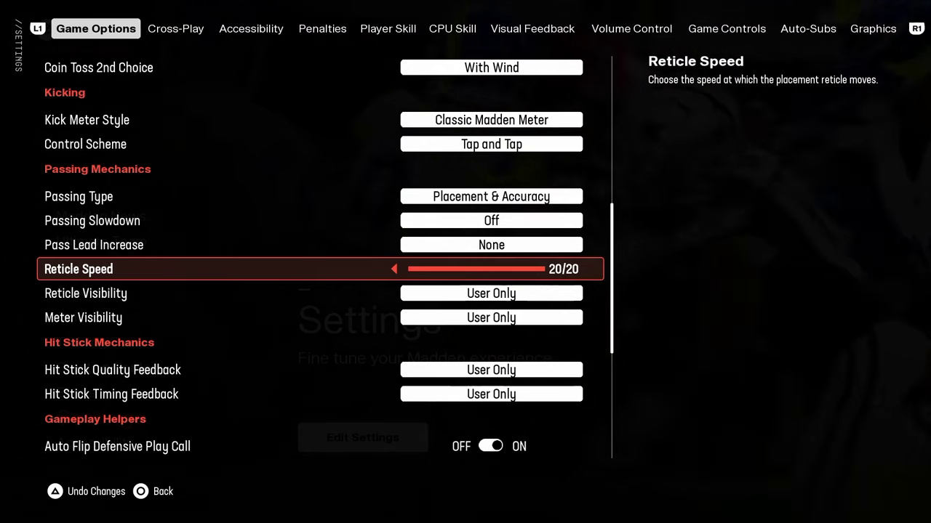
pyautogui.press('Up')
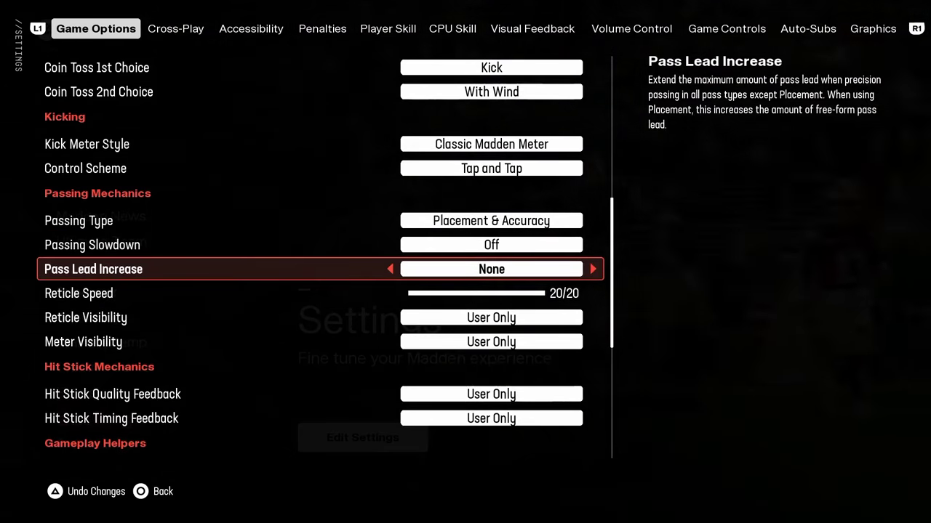
pyautogui.press('Down')
pyautogui.press('Down')
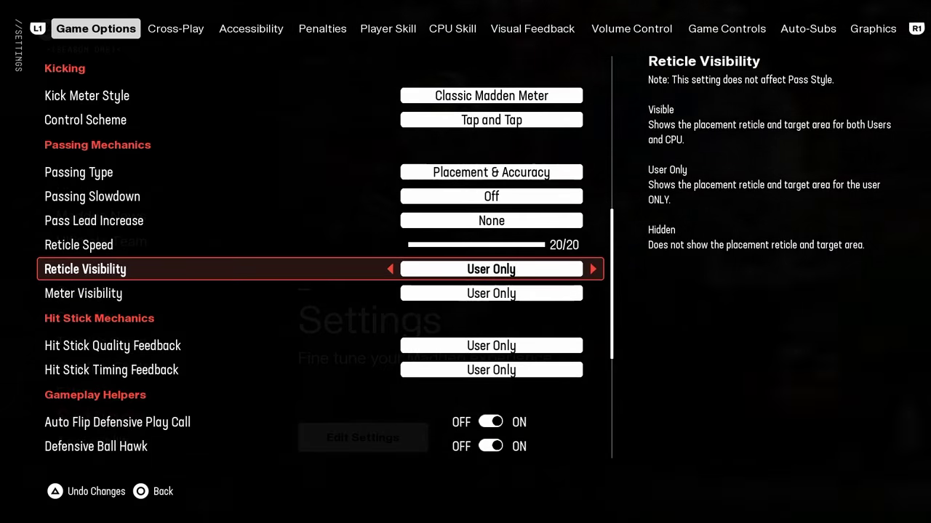
pyautogui.press('Down')
pyautogui.press('Up')
pyautogui.press('Down')
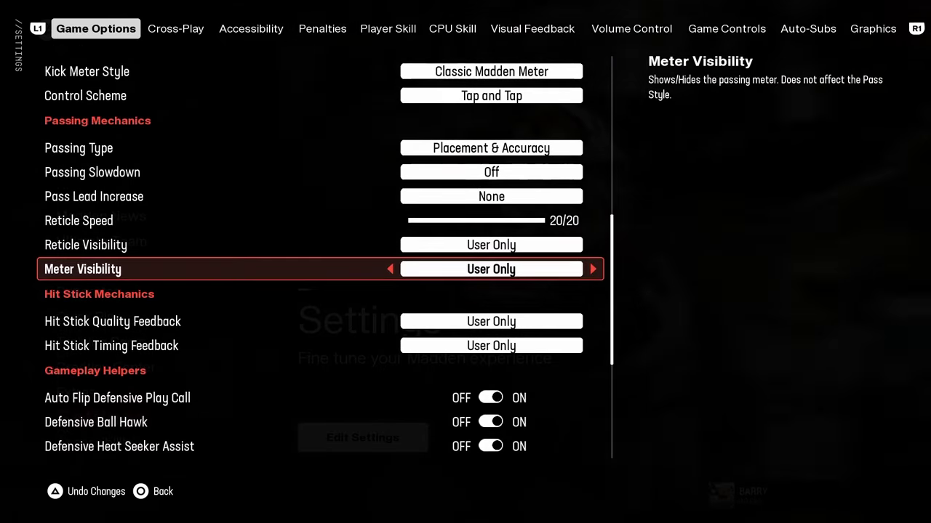
pyautogui.press('Up')
pyautogui.press('Down')
pyautogui.press('Down')
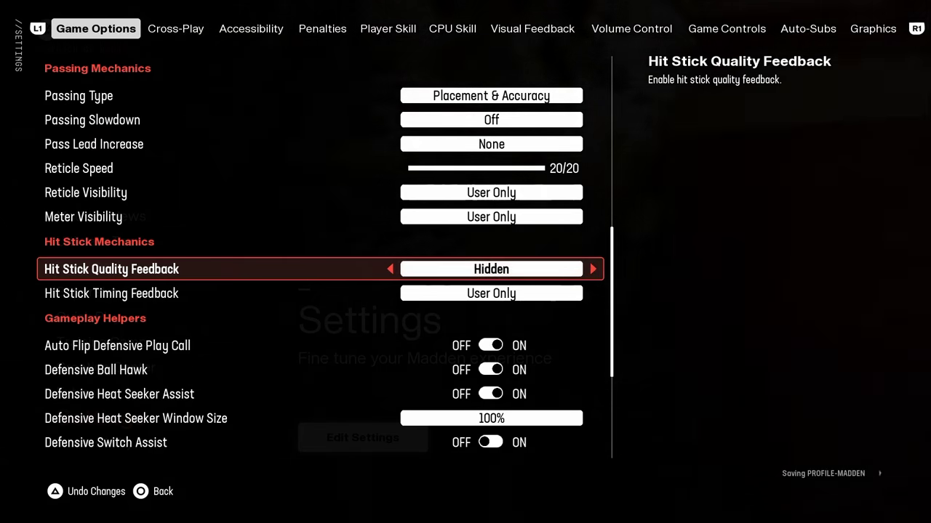
pyautogui.press('Down')
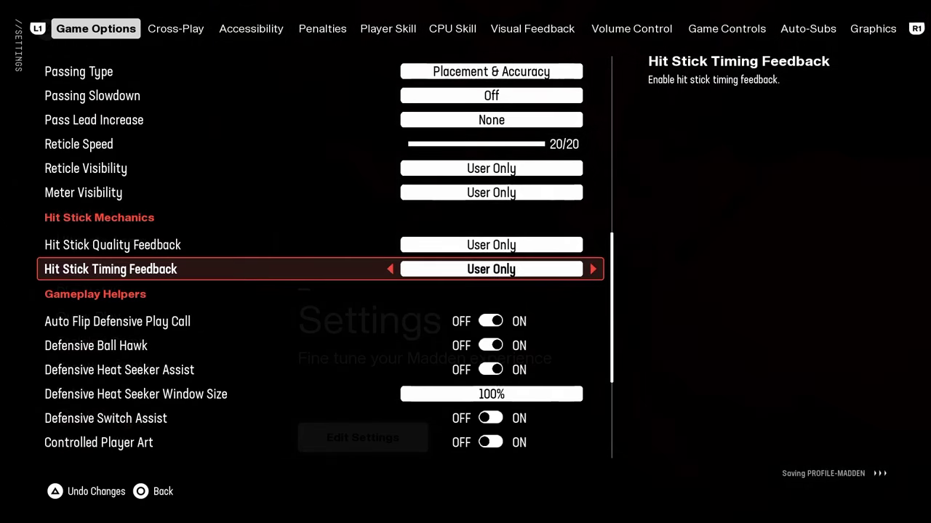
pyautogui.press('Down')
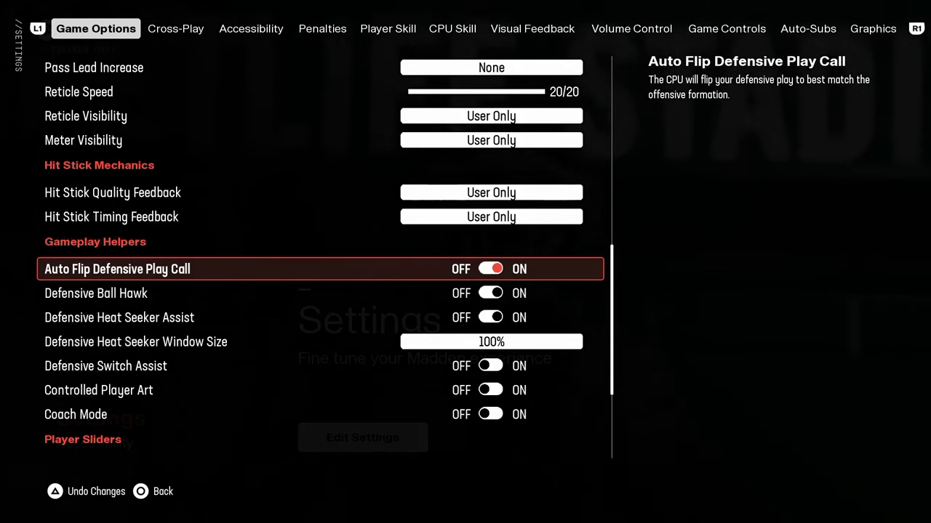
pyautogui.press('Down')
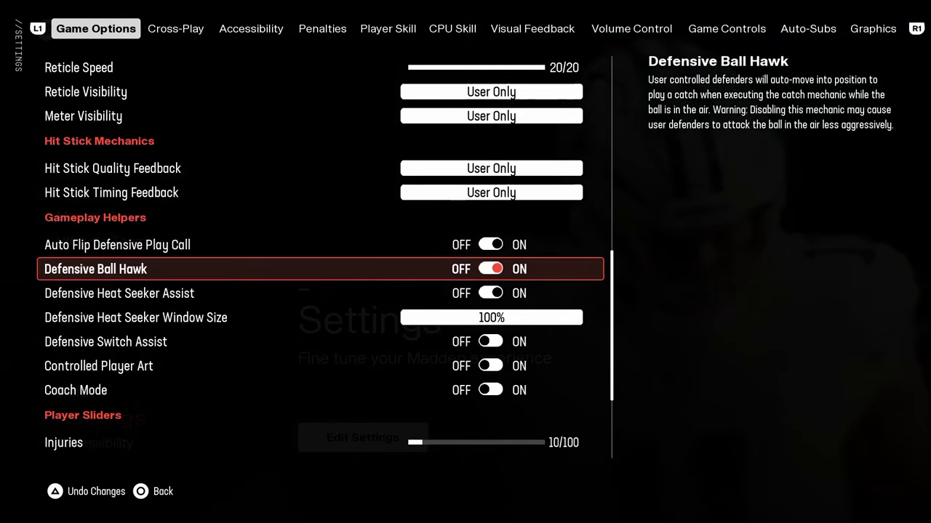
pyautogui.press('Down')
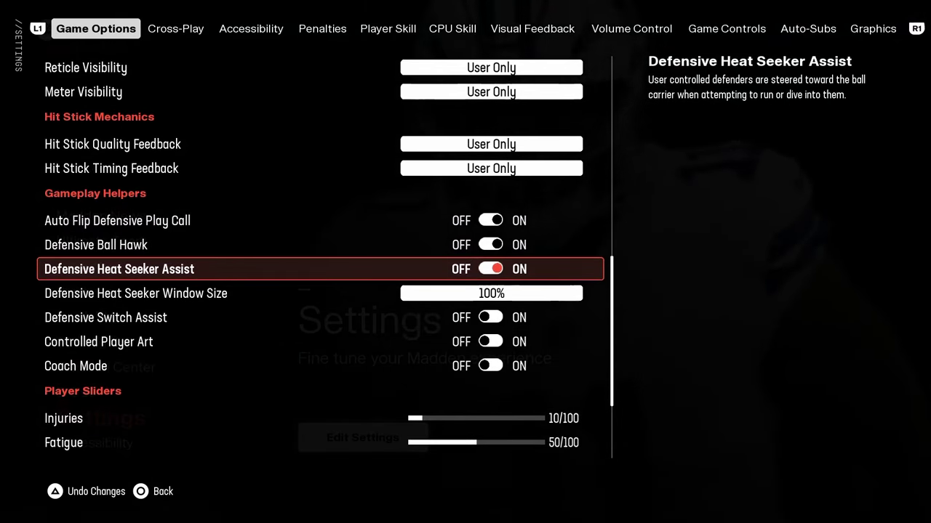
pyautogui.press('Down')
pyautogui.press('Right')
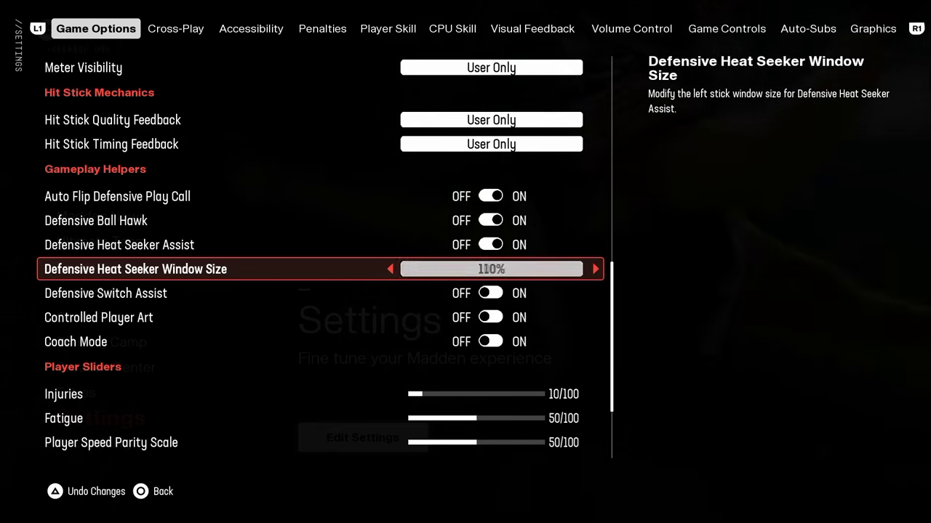
pyautogui.press('Right')
pyautogui.press('Right')
pyautogui.press('Right')
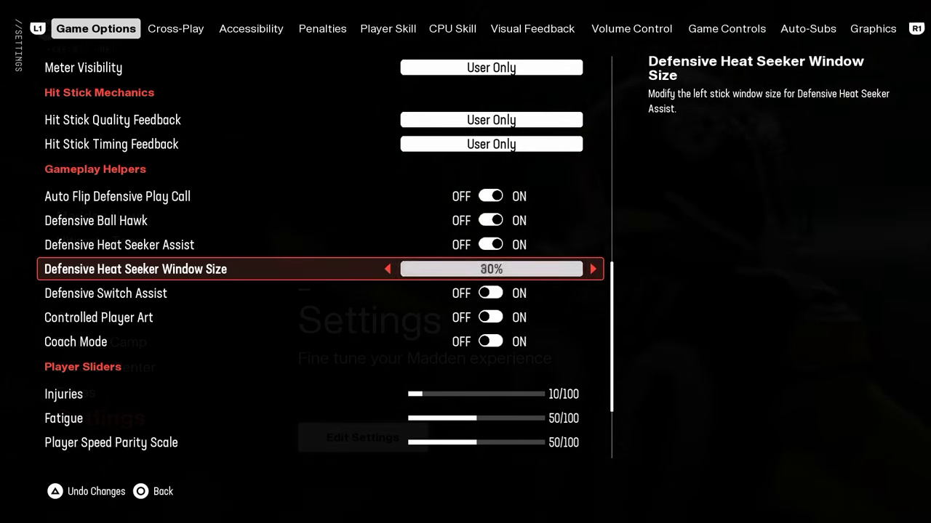
pyautogui.press('Left')
pyautogui.press('Left')
pyautogui.press('Left')
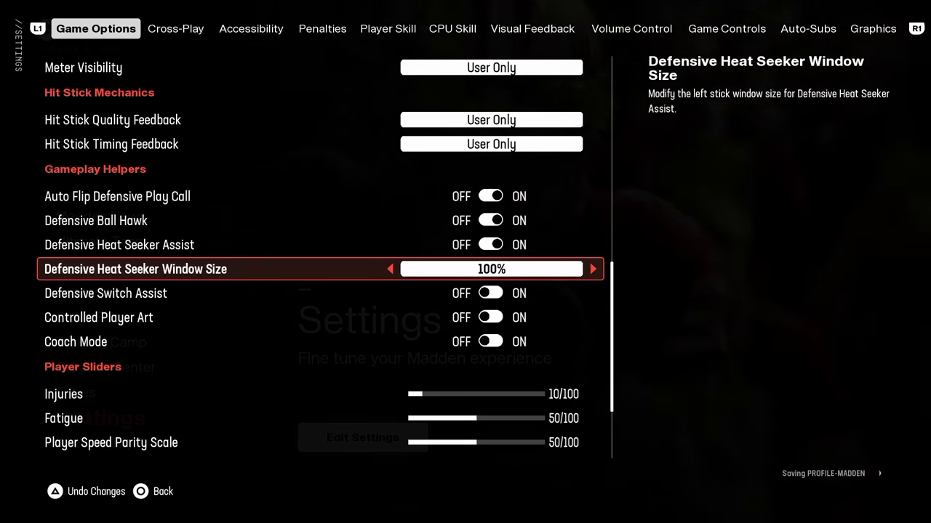
pyautogui.press('Down')
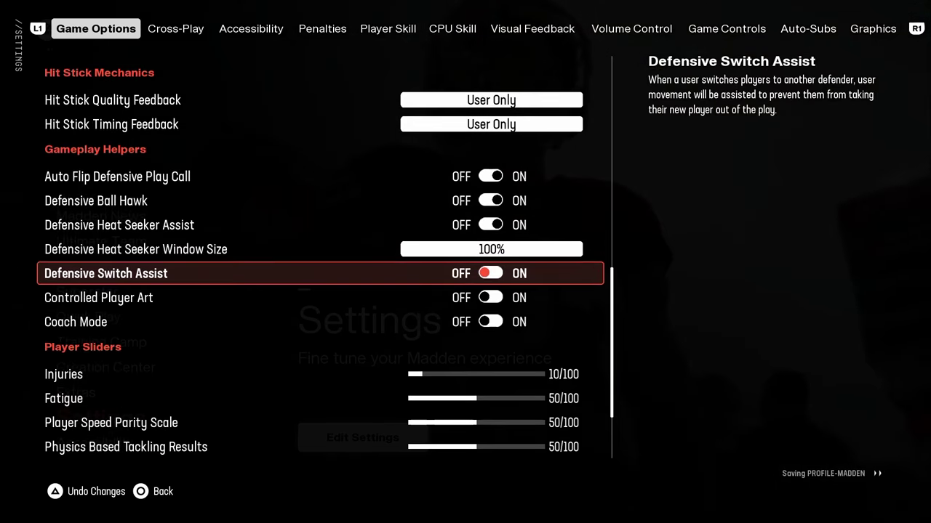